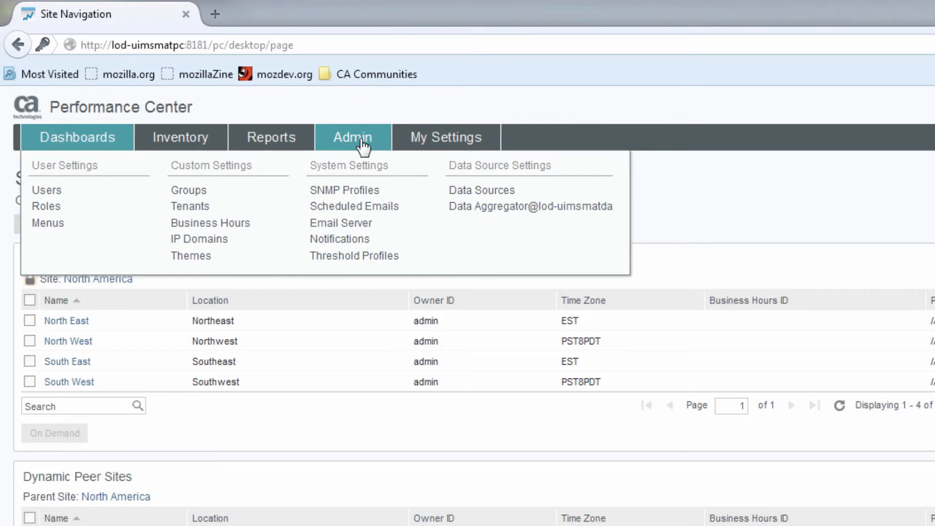
- Open group management and browse the National Football League hierarchy down to the Buffalo Bills group's properties
{"action": "left_click", "coordinate": [196, 194]}
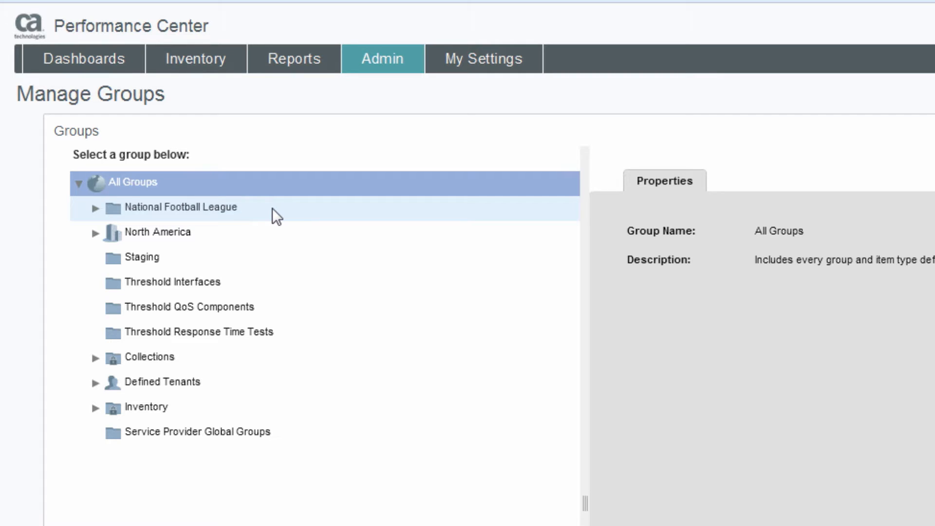
{"action": "left_click", "coordinate": [94, 209]}
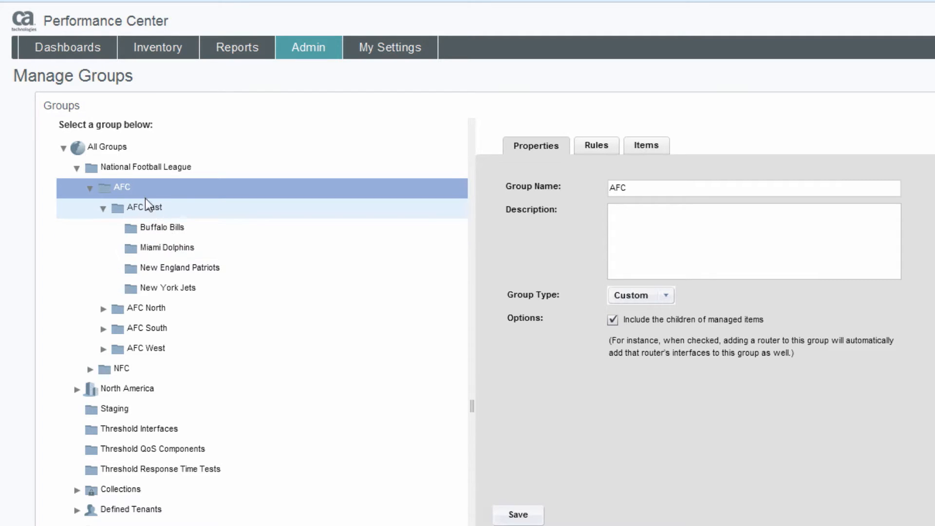
{"action": "left_click", "coordinate": [160, 227]}
{"action": "left_click", "coordinate": [90, 189]}
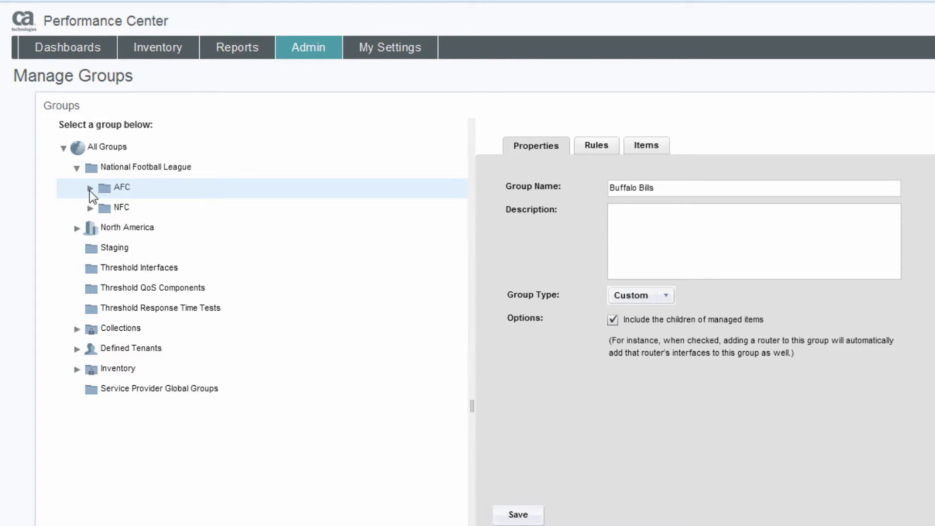
{"action": "left_click", "coordinate": [93, 195]}
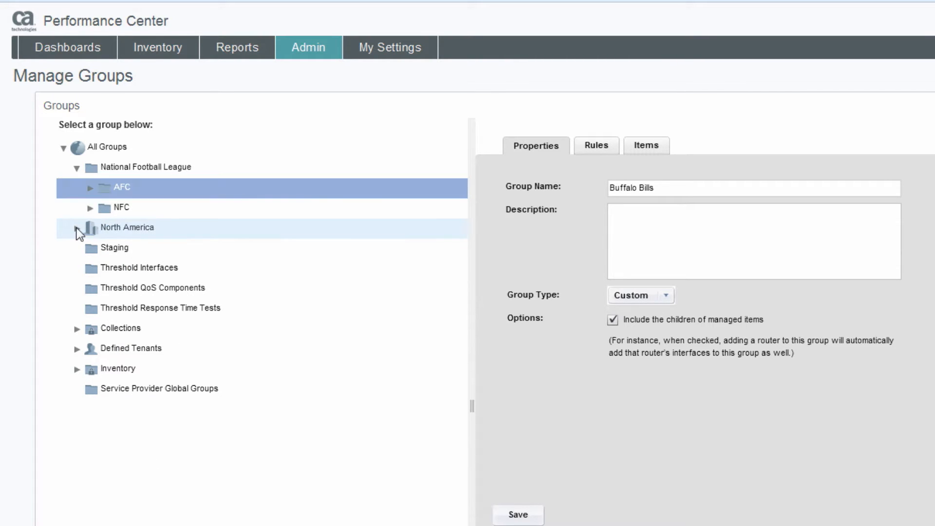
- Browse the North America site groups under North East and the Cisco 3945 Routers group under Collections
{"action": "left_click", "coordinate": [77, 228]}
{"action": "left_click", "coordinate": [90, 248]}
{"action": "left_click", "coordinate": [142, 271]}
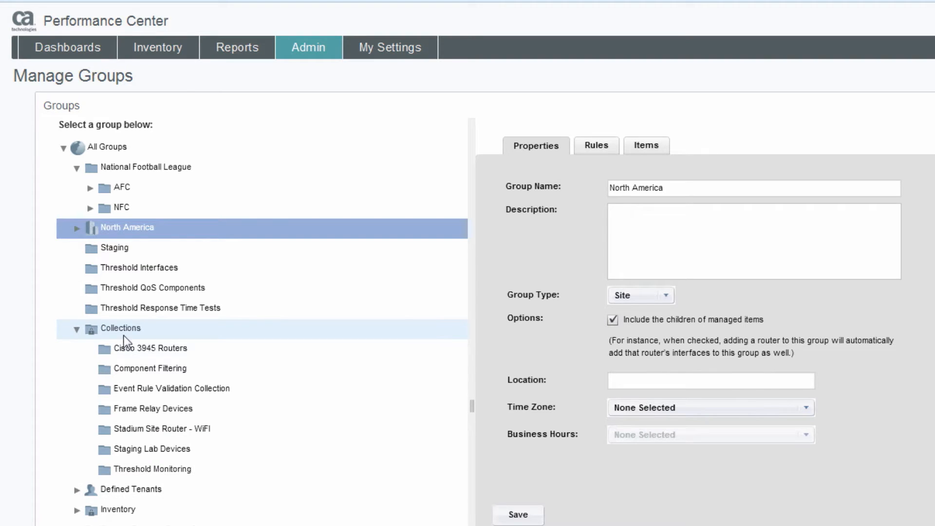
{"action": "left_click", "coordinate": [149, 348]}
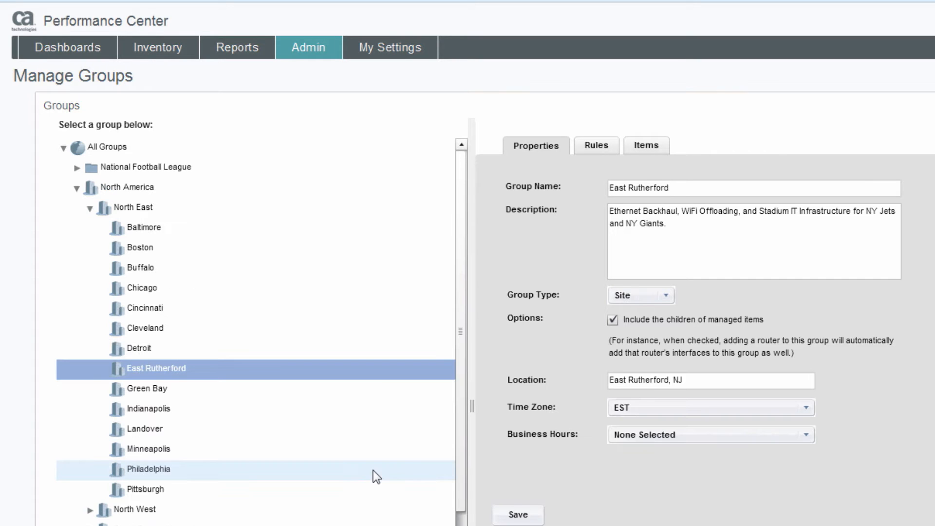
- Add a Test group rule for devices in All Groups whose address is between 10.241.248.166 and 10.241.248.171
{"action": "left_click", "coordinate": [103, 147]}
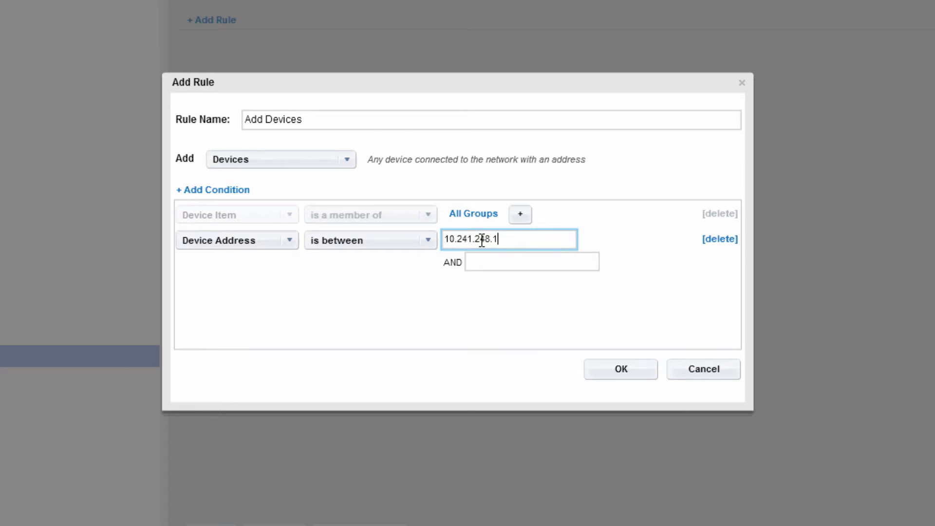
{"action": "type", "text": "66"}
{"action": "left_click", "coordinate": [483, 261]}
{"action": "type", "text": "10.24"}
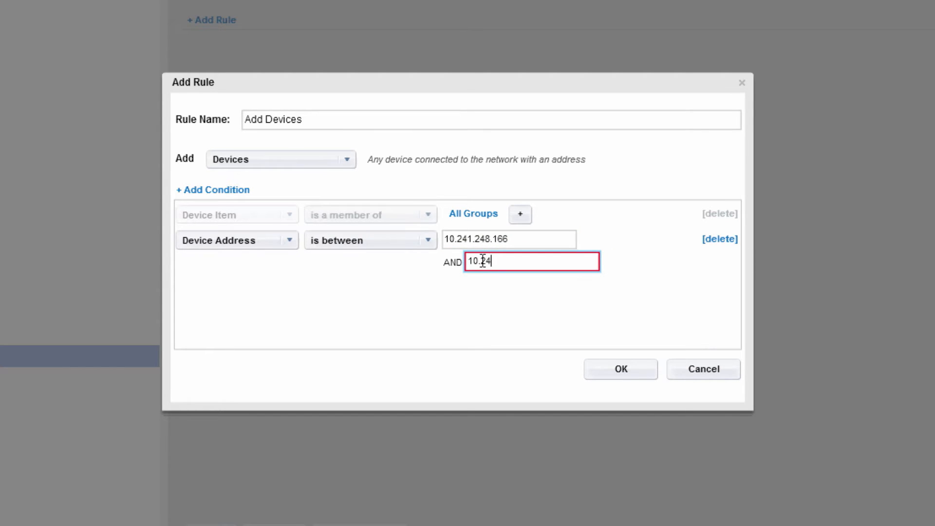
{"action": "type", "text": "1.248.171"}
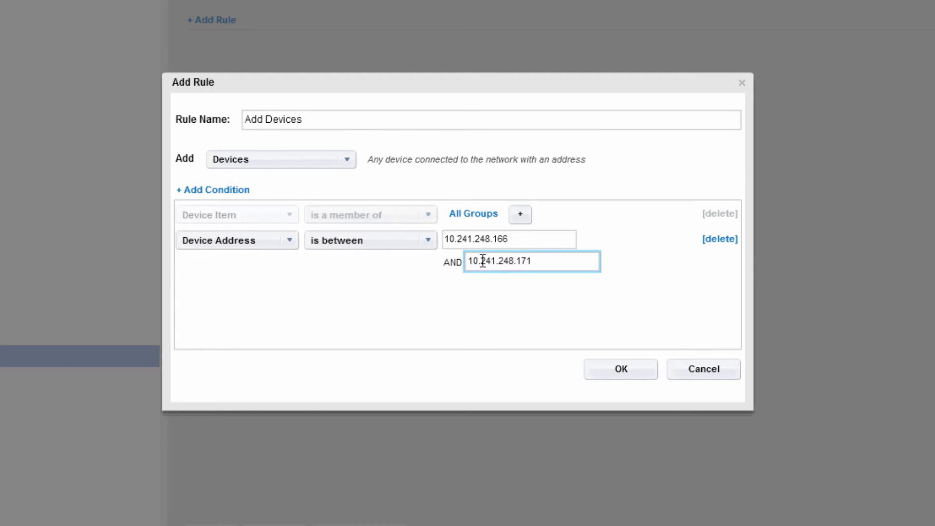
{"action": "left_click", "coordinate": [628, 371]}
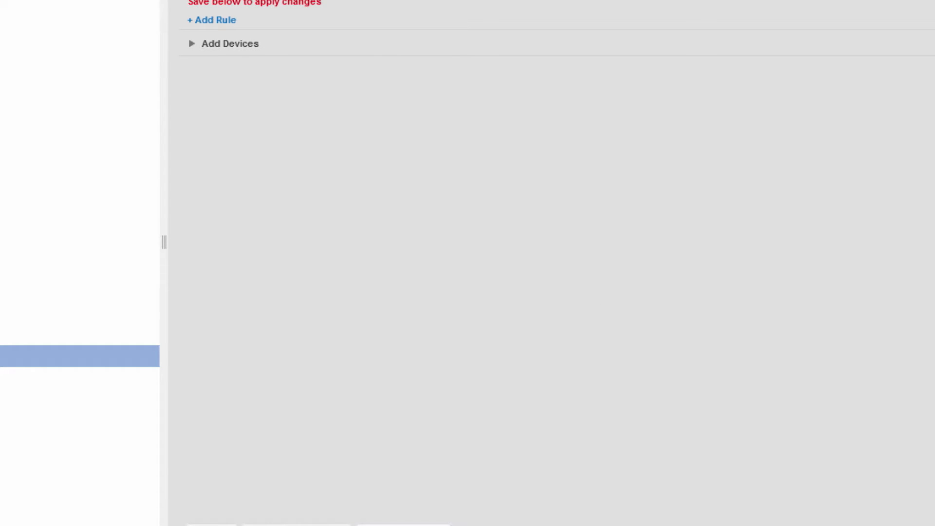
- Preview the devices matched by the Test group's Add Devices rule, and save and run the rules
{"action": "left_click", "coordinate": [404, 525]}
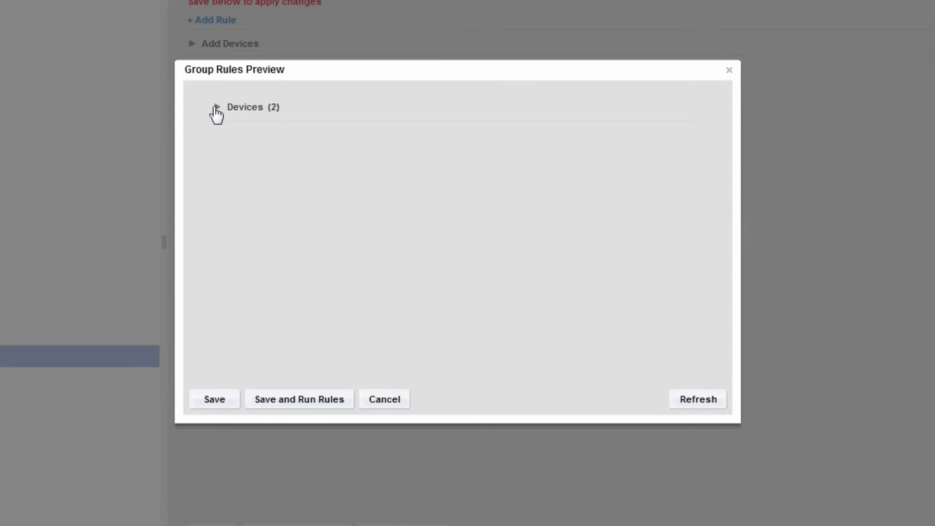
{"action": "left_click", "coordinate": [217, 108]}
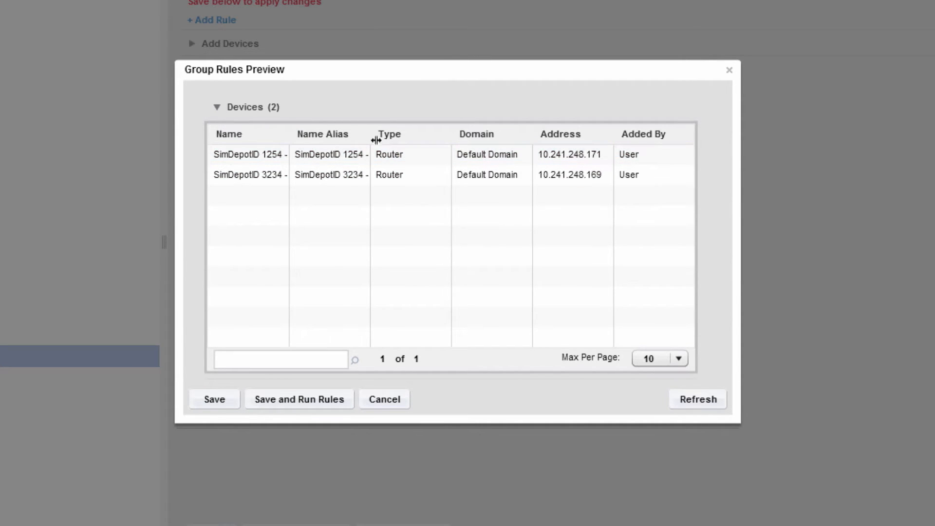
{"action": "left_click", "coordinate": [286, 408]}
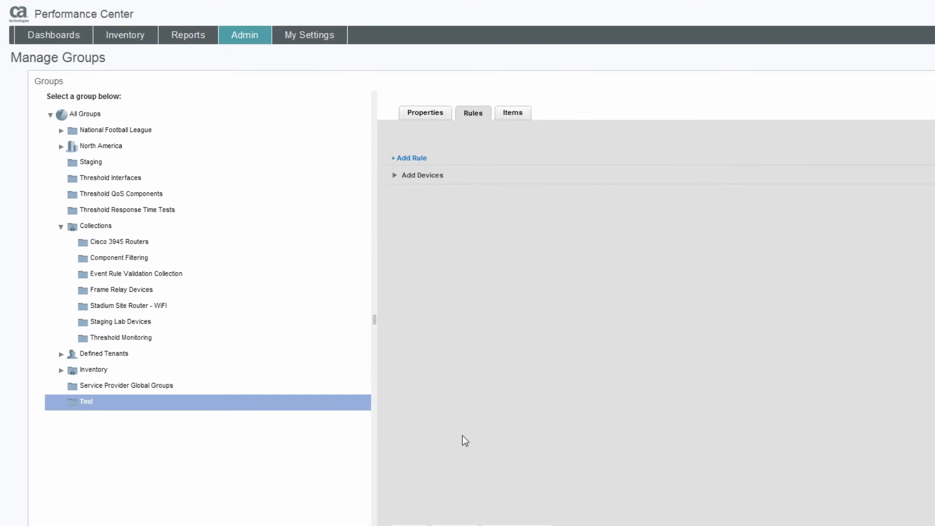
{"action": "mouse_move", "coordinate": [392, 179]}
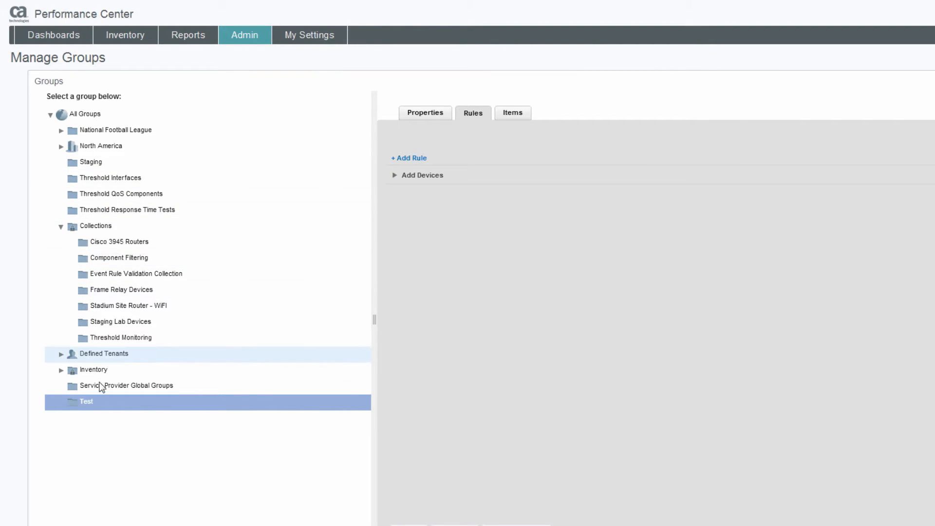
{"action": "left_click", "coordinate": [92, 404]}
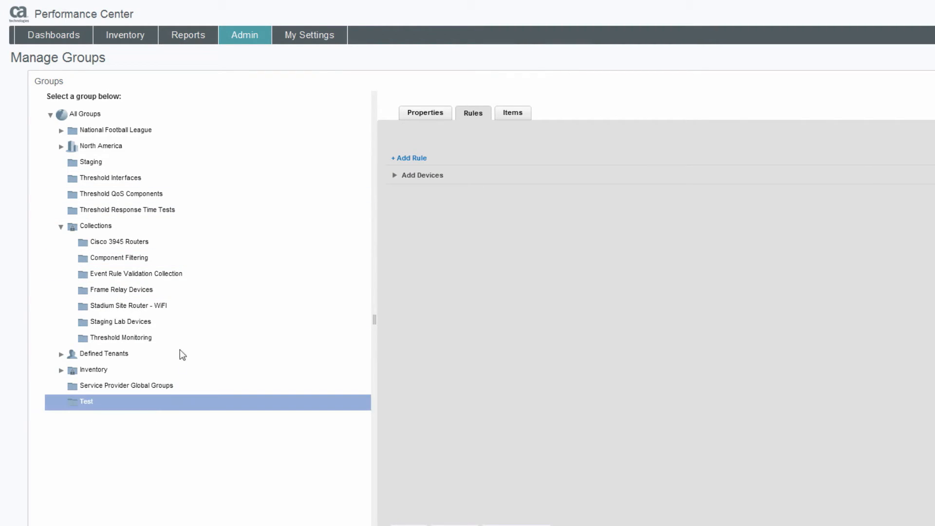
- Create a custom group named TestCollection under Collections, including the children of managed items
{"action": "left_click", "coordinate": [111, 228]}
{"action": "right_click", "coordinate": [110, 228]}
{"action": "left_click", "coordinate": [131, 236]}
{"action": "left_click", "coordinate": [518, 227]}
{"action": "type", "text": "TE"}
{"action": "type", "text": "stCollection"}
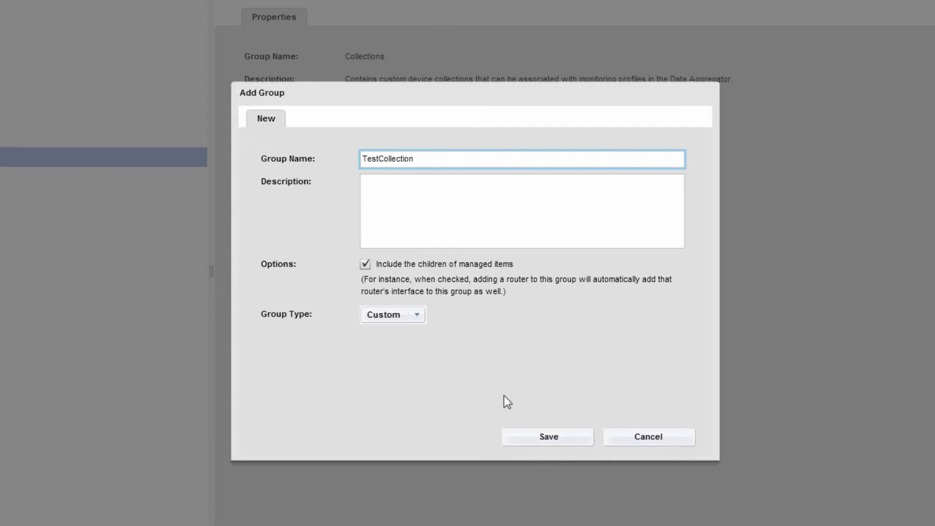
{"action": "left_click", "coordinate": [554, 437]}
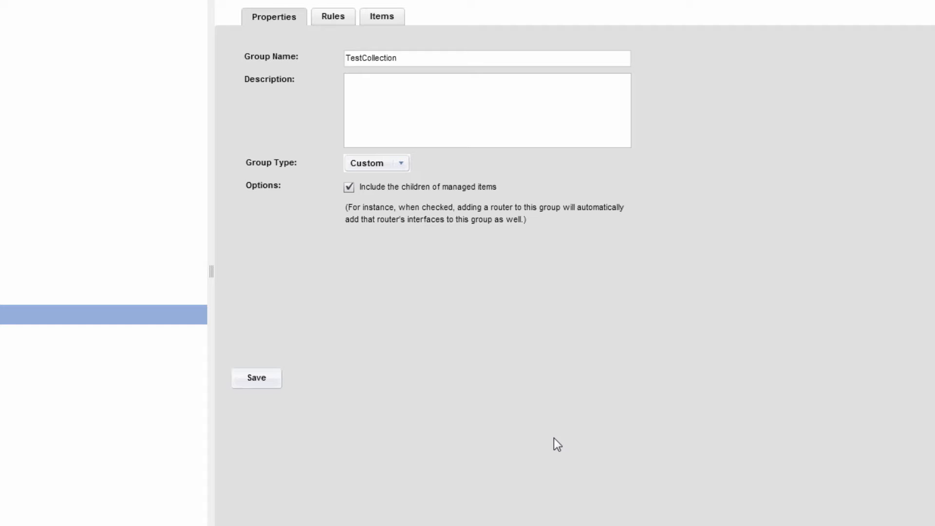
- Start a new rule for TestCollection that adds Devices
{"action": "left_click", "coordinate": [334, 18]}
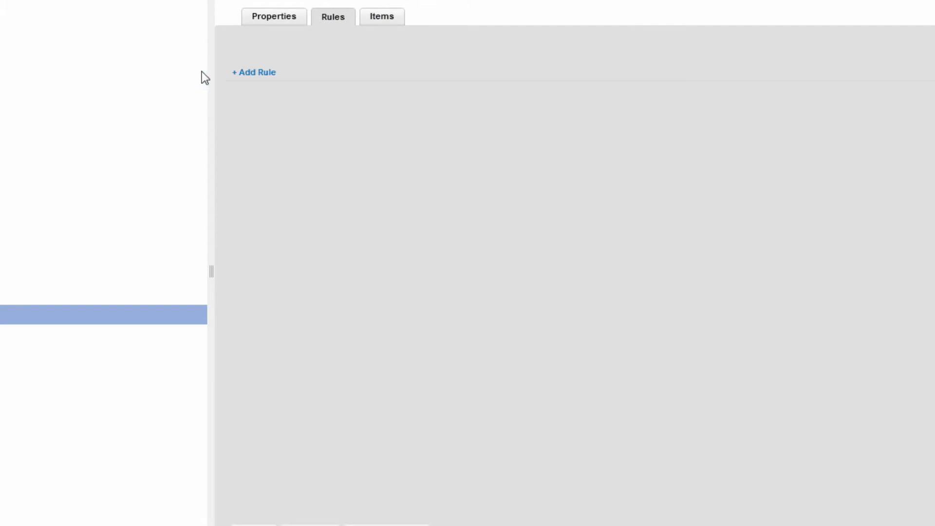
{"action": "left_click", "coordinate": [250, 77]}
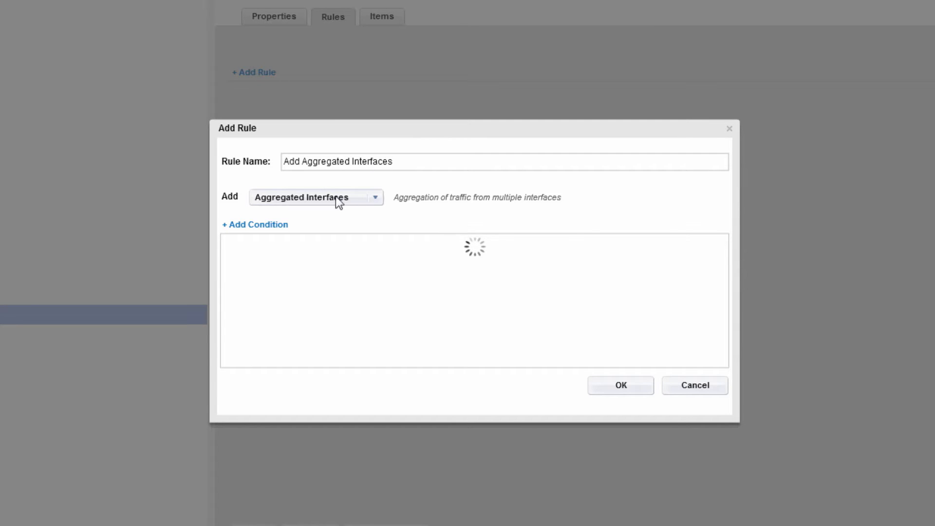
{"action": "left_click", "coordinate": [362, 197]}
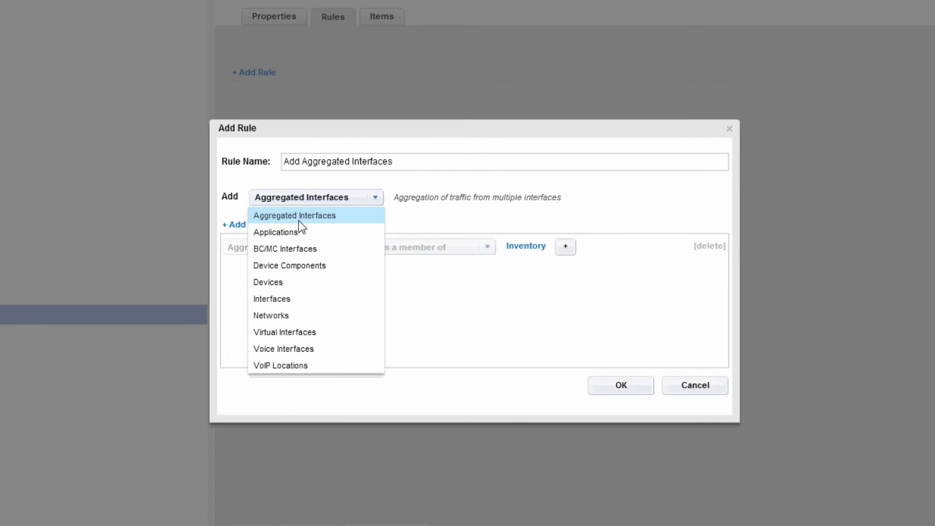
{"action": "left_click", "coordinate": [282, 282]}
{"action": "left_click", "coordinate": [440, 302]}
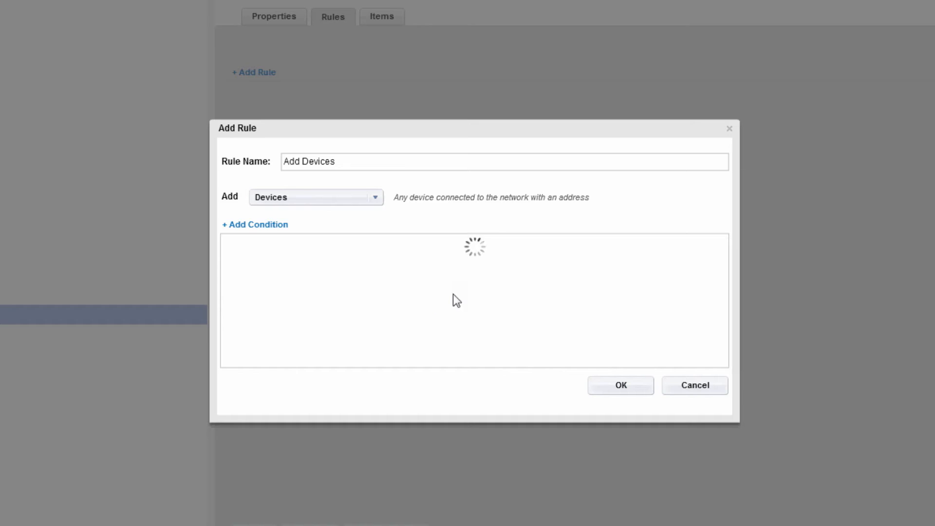
- Add a condition that Device Address is between 10.241.248.166 and 10.241.248.171, and accept the TestCollection rule
{"action": "left_click", "coordinate": [274, 224]}
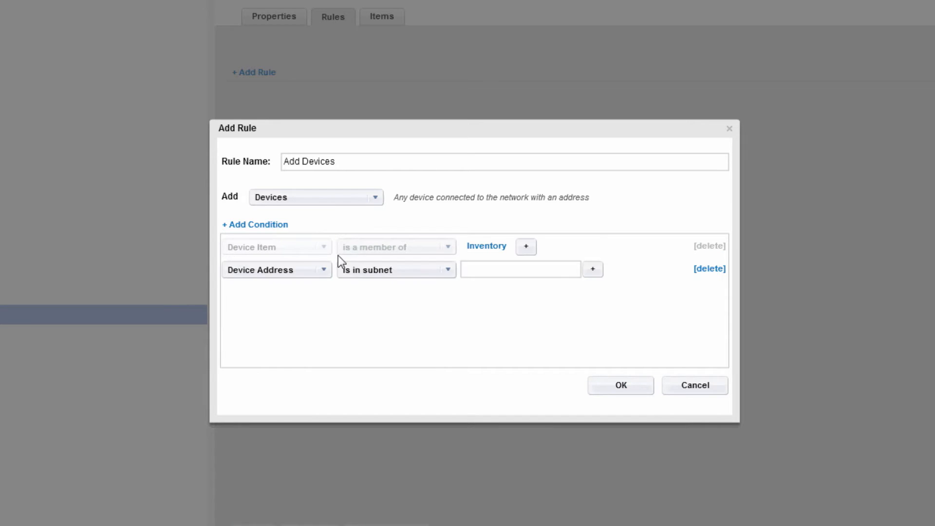
{"action": "left_click", "coordinate": [323, 270]}
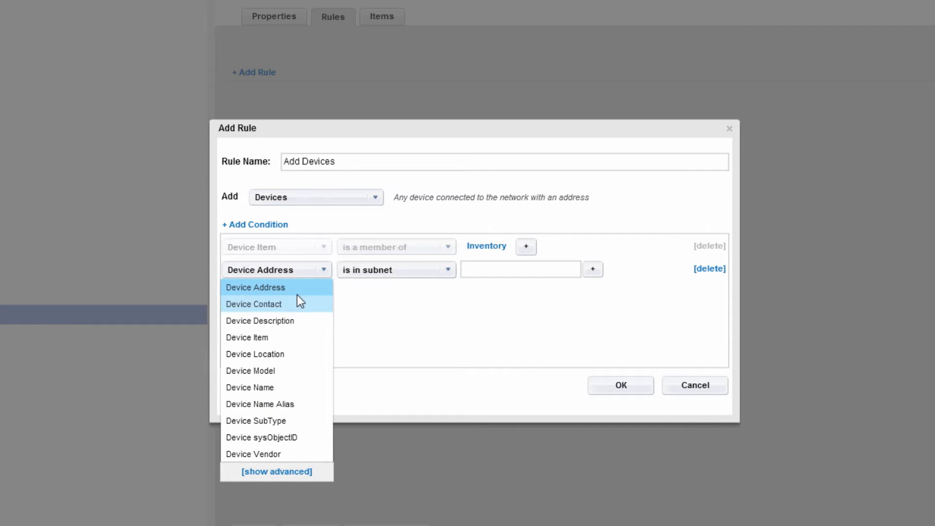
{"action": "left_click", "coordinate": [300, 288]}
{"action": "left_click", "coordinate": [429, 271]}
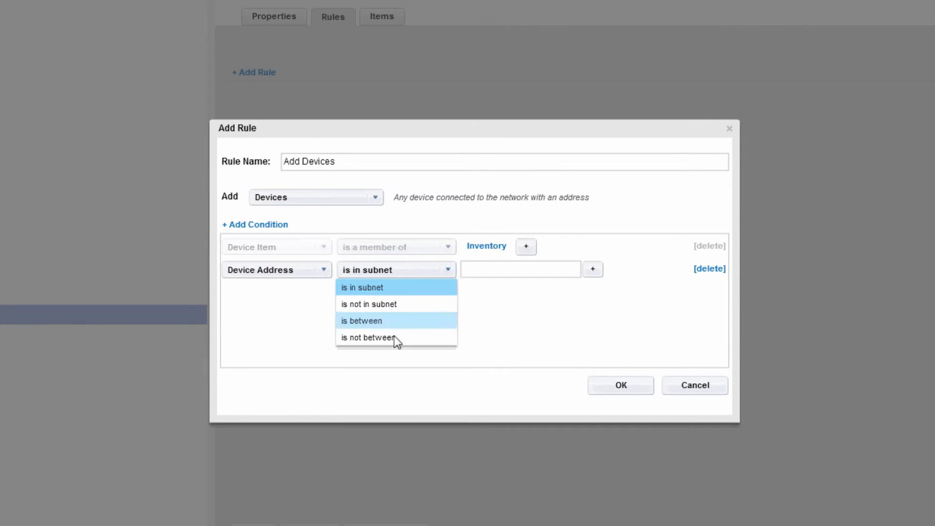
{"action": "left_click", "coordinate": [424, 319]}
{"action": "left_click", "coordinate": [505, 271]}
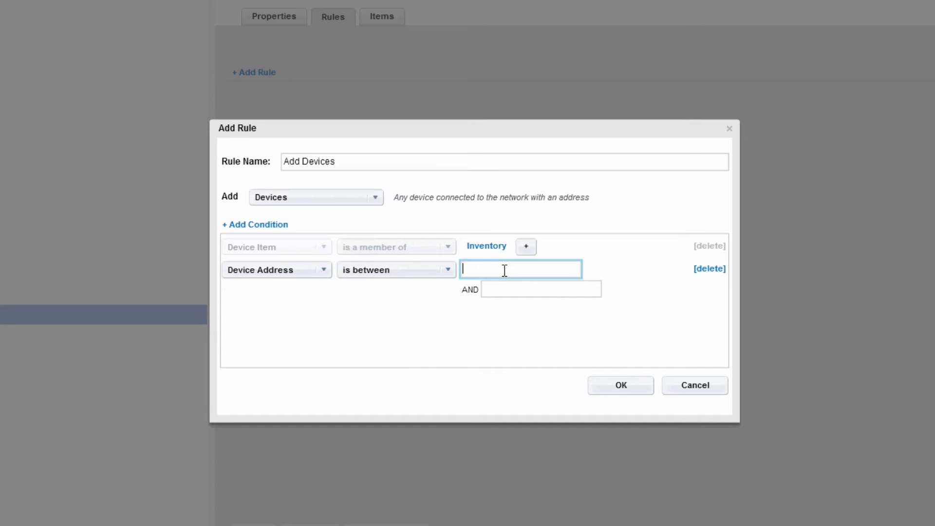
{"action": "type", "text": "10.241"}
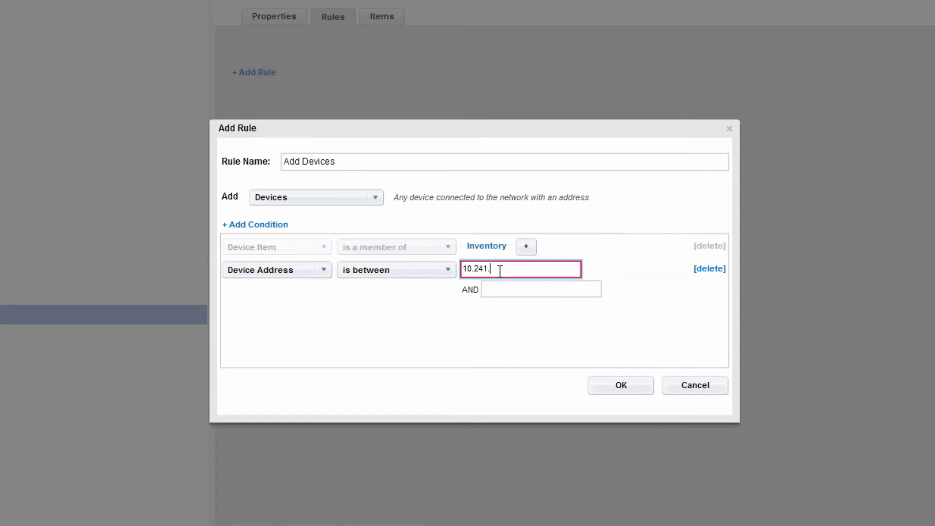
{"action": "type", "text": ".248.166"}
{"action": "key", "text": "Tab"}
{"action": "type", "text": "10.2"}
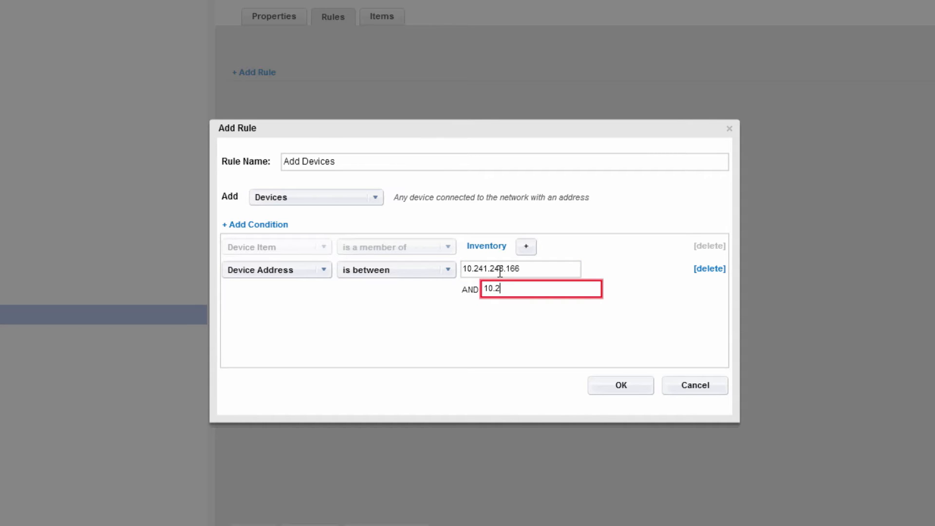
{"action": "type", "text": "41.248.171"}
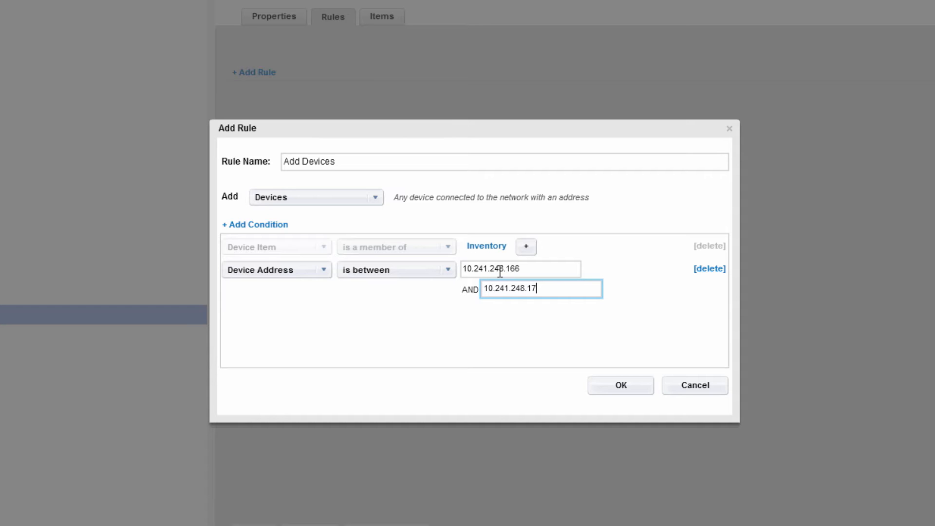
{"action": "left_click", "coordinate": [628, 385]}
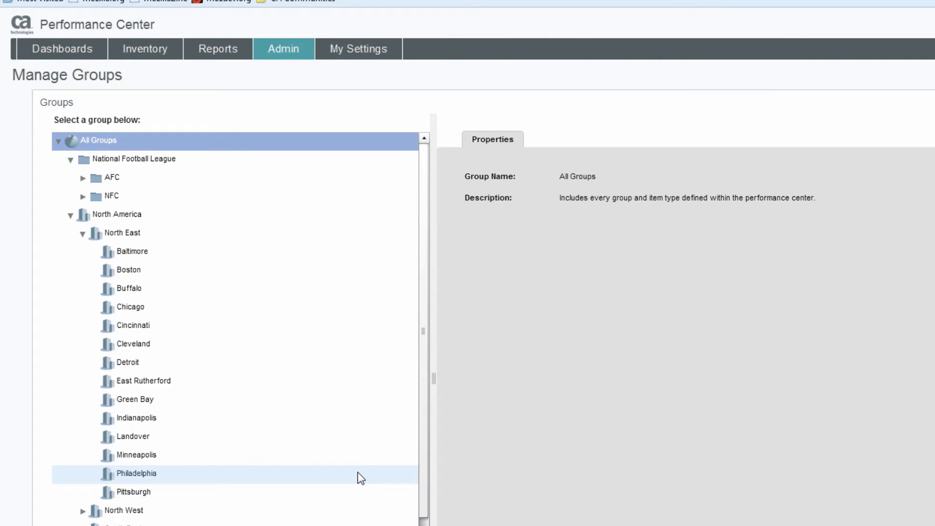
- Open the Network Device Health dashboard and look through its views for All Groups
{"action": "mouse_move", "coordinate": [79, 58]}
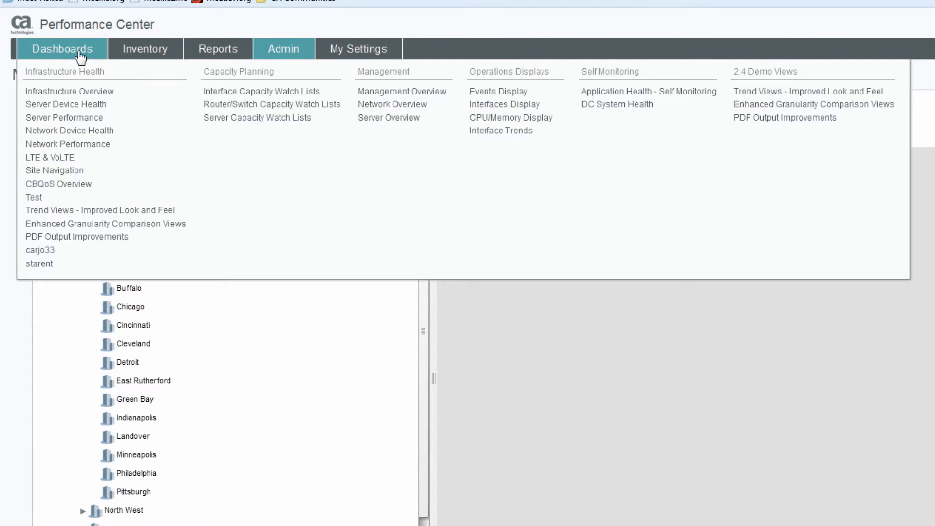
{"action": "left_click", "coordinate": [89, 130]}
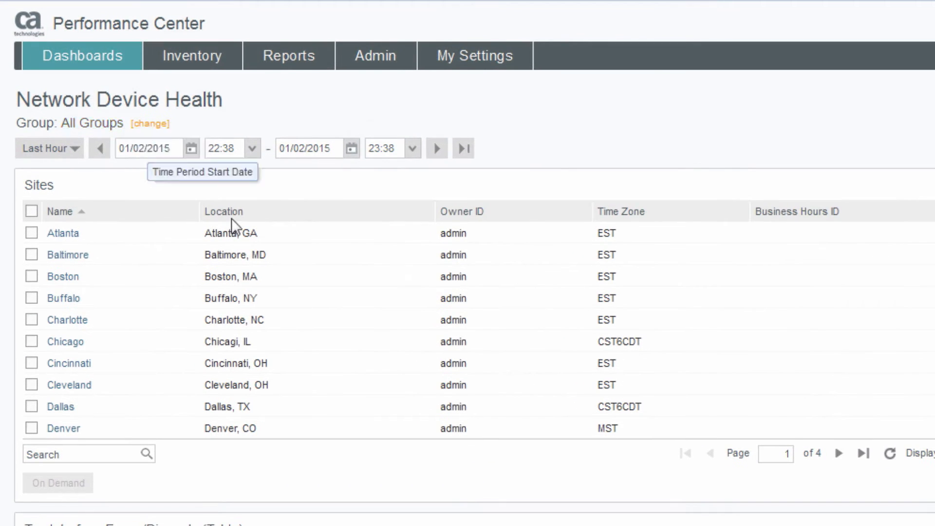
{"action": "left_click_drag", "start_coordinate": [929, 185], "coordinate": [932, 380]}
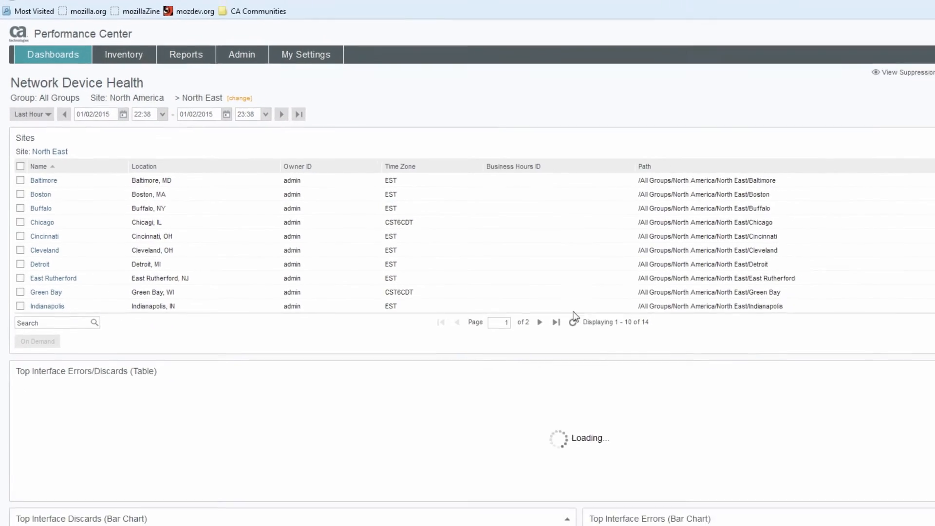
- Examine the last page of North East sites and the site's interface errors, discards and utilization views
{"action": "left_click", "coordinate": [556, 322]}
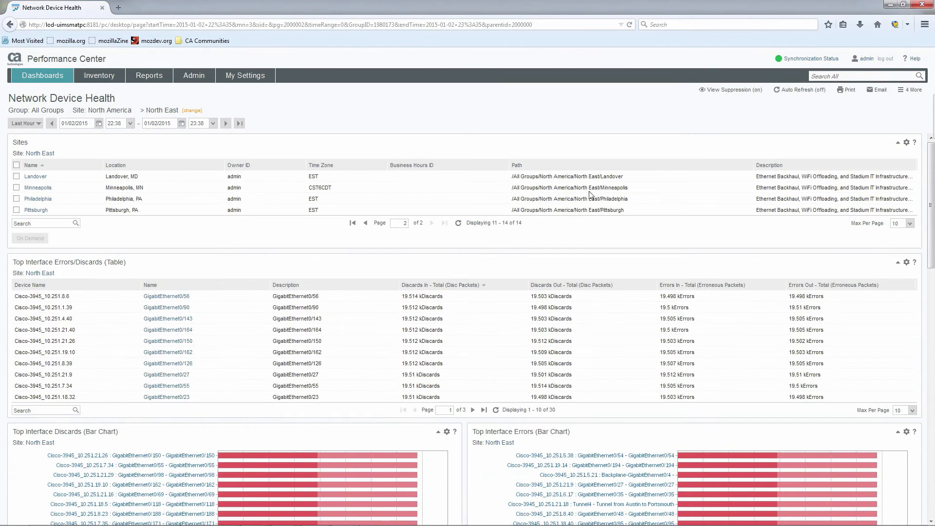
{"action": "scroll", "coordinate": [478, 229], "scroll_direction": "down", "scroll_amount": 3}
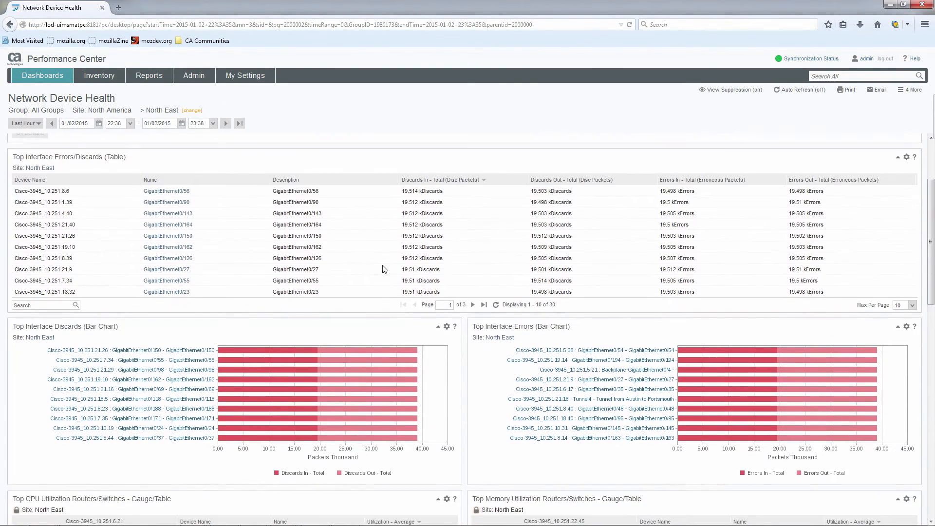
{"action": "scroll", "coordinate": [383, 269], "scroll_direction": "down", "scroll_amount": 2}
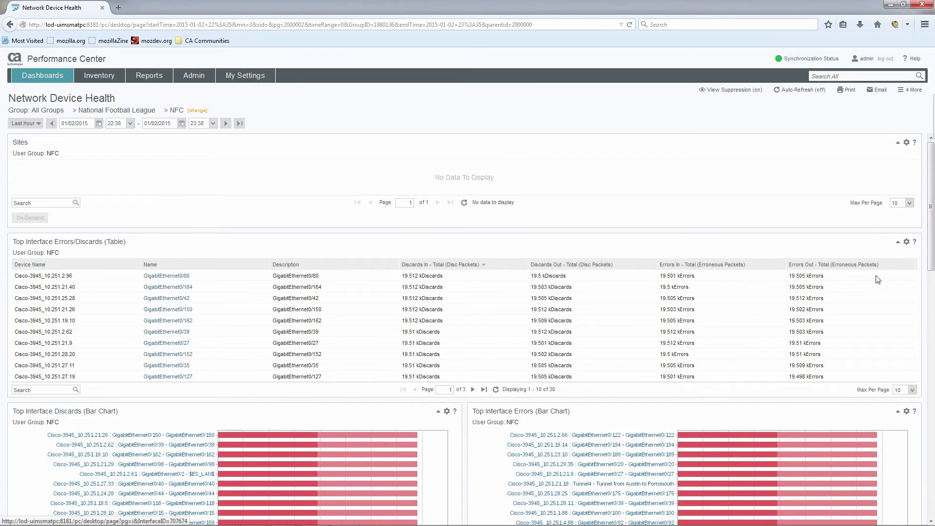
- Change the Site Navigation dashboard's group filter to the North East site under North America
{"action": "left_click_drag", "start_coordinate": [932, 244], "coordinate": [931, 270]}
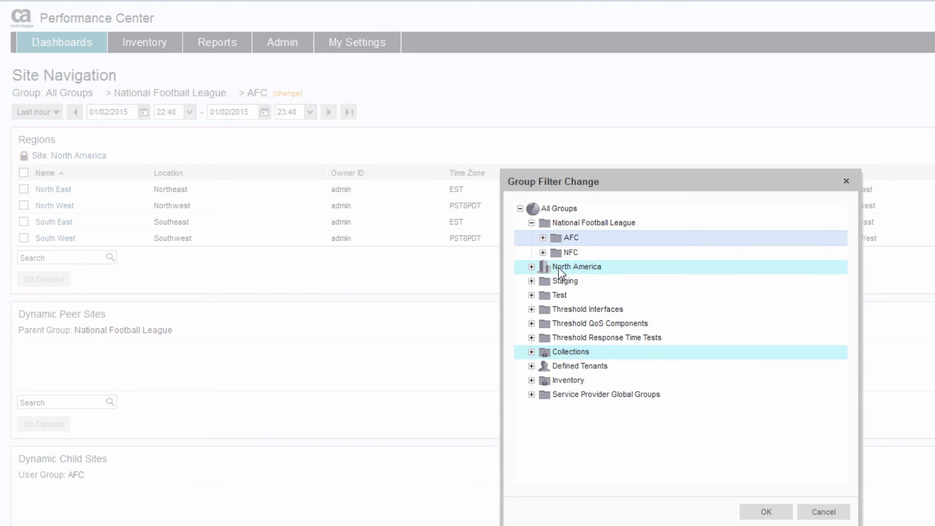
{"action": "left_click", "coordinate": [551, 267]}
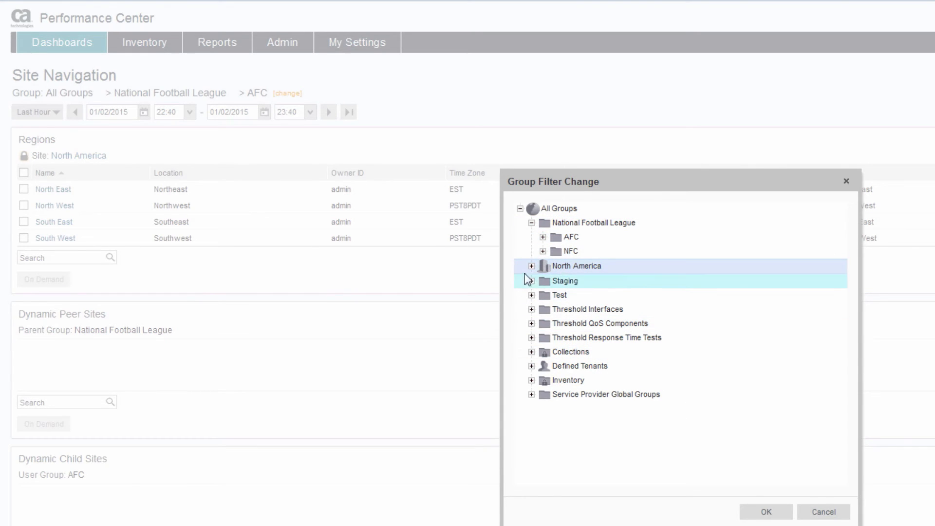
{"action": "left_click", "coordinate": [531, 266]}
{"action": "left_click", "coordinate": [567, 280]}
{"action": "left_click", "coordinate": [763, 511]}
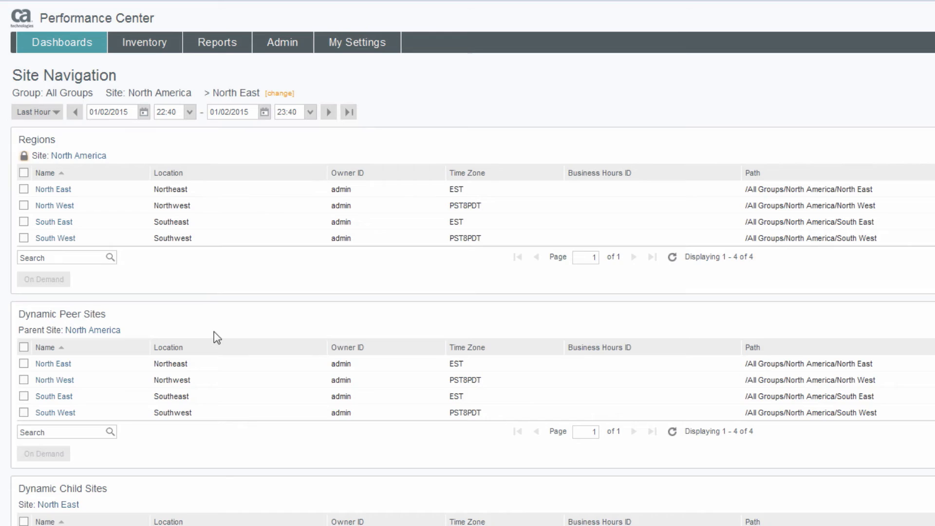
- Look through North East's peer sites, child sites, events and devices, and open the East Rutherford site page
{"action": "scroll", "coordinate": [214, 332], "scroll_direction": "down", "scroll_amount": 1}
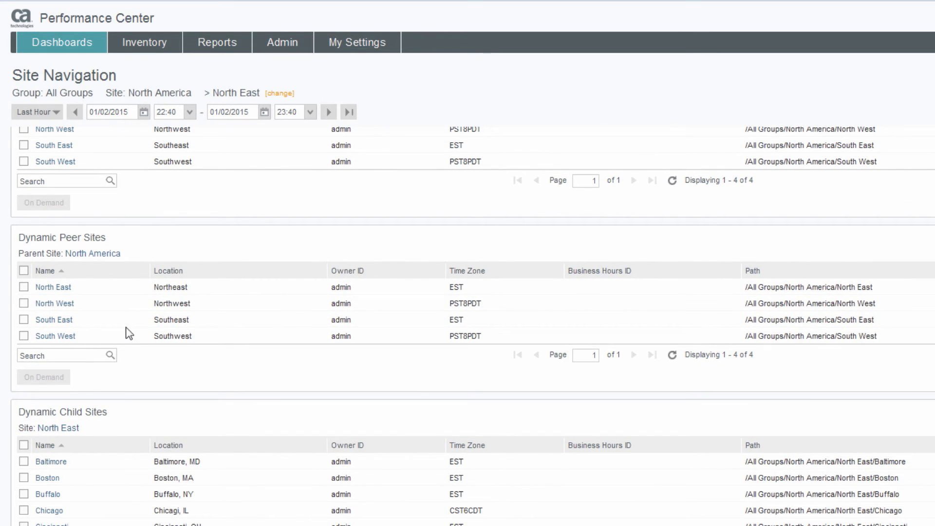
{"action": "scroll", "coordinate": [186, 349], "scroll_direction": "down", "scroll_amount": 10}
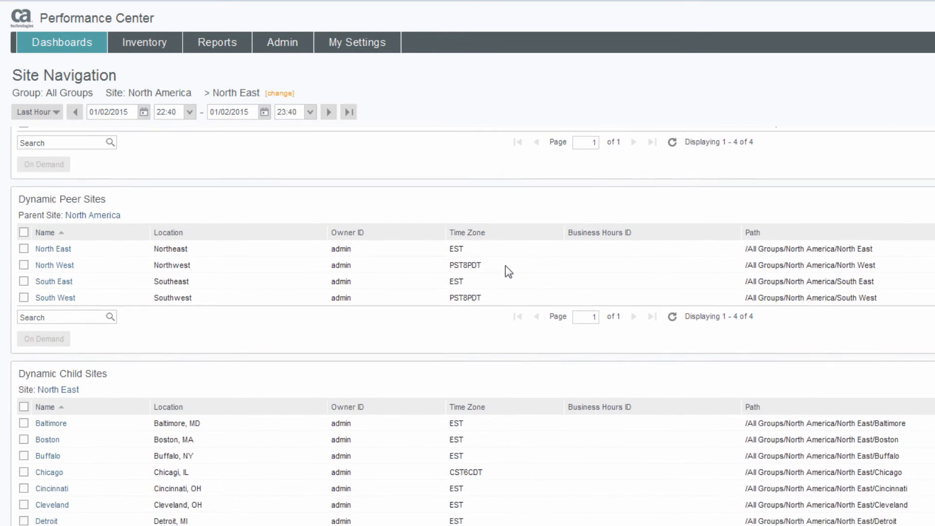
{"action": "scroll", "coordinate": [766, 438], "scroll_direction": "down", "scroll_amount": 5}
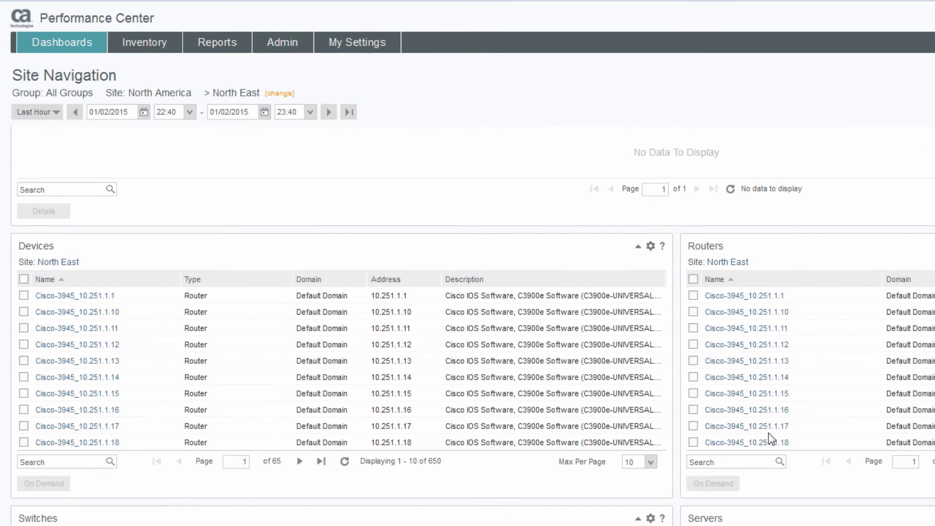
{"action": "scroll", "coordinate": [675, 329], "scroll_direction": "up", "scroll_amount": 14}
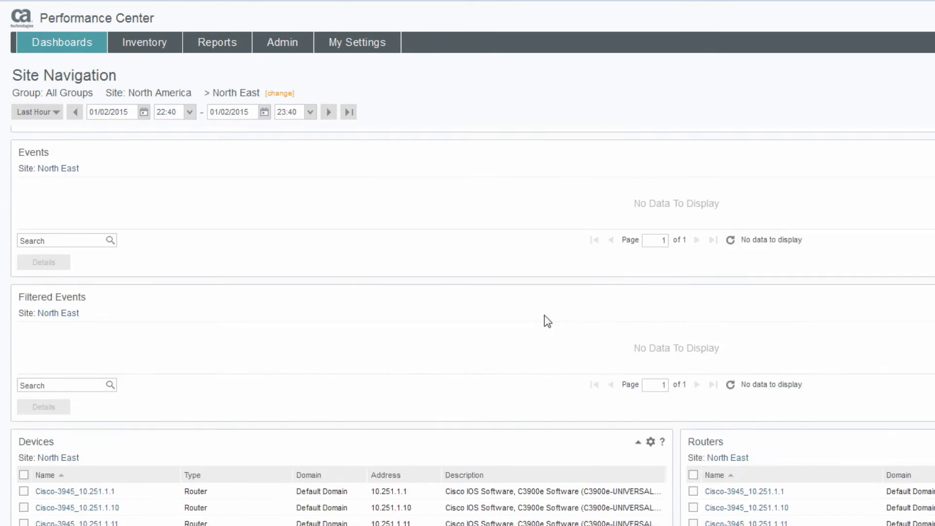
{"action": "scroll", "coordinate": [288, 289], "scroll_direction": "up", "scroll_amount": 6}
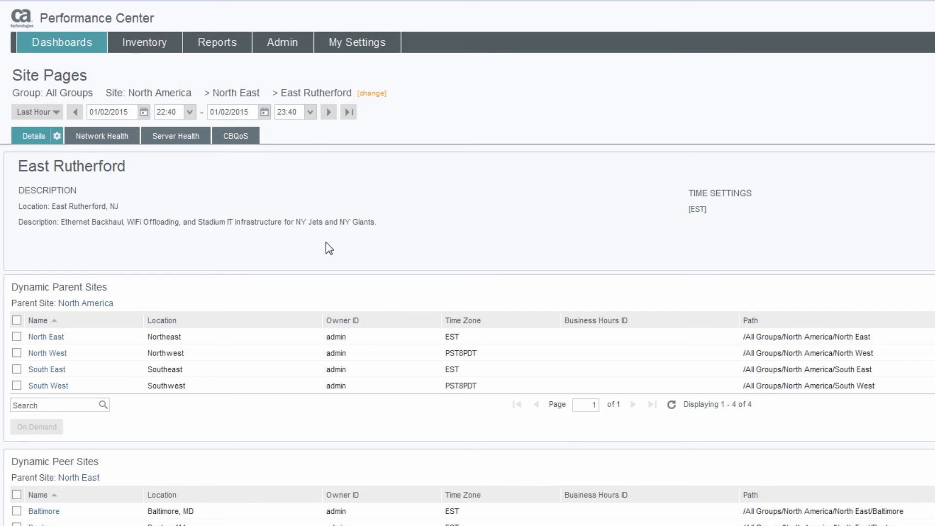
- Examine the East Rutherford site's details, including its related sites, device reachability and utilization scorecards
{"action": "scroll", "coordinate": [326, 241], "scroll_direction": "down", "scroll_amount": 5}
{"action": "scroll", "coordinate": [326, 241], "scroll_direction": "down", "scroll_amount": 10}
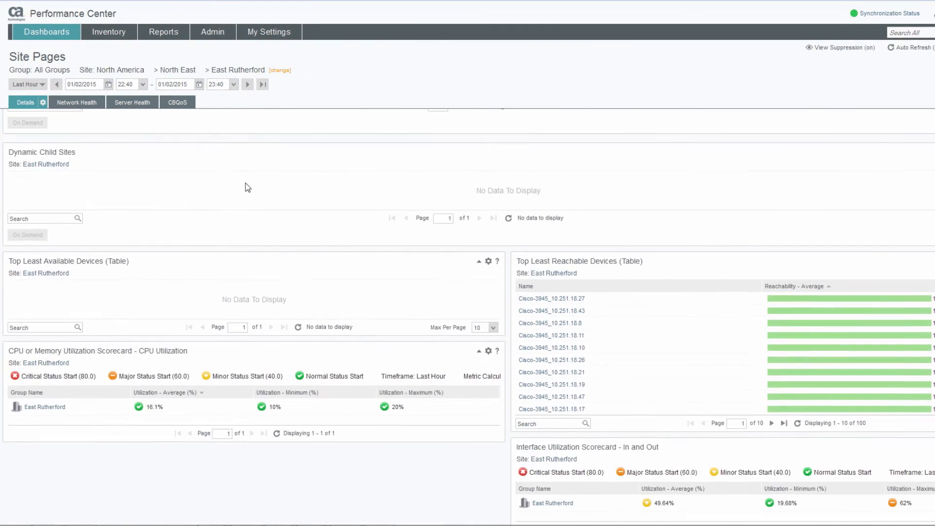
{"action": "scroll", "coordinate": [245, 186], "scroll_direction": "down", "scroll_amount": 1}
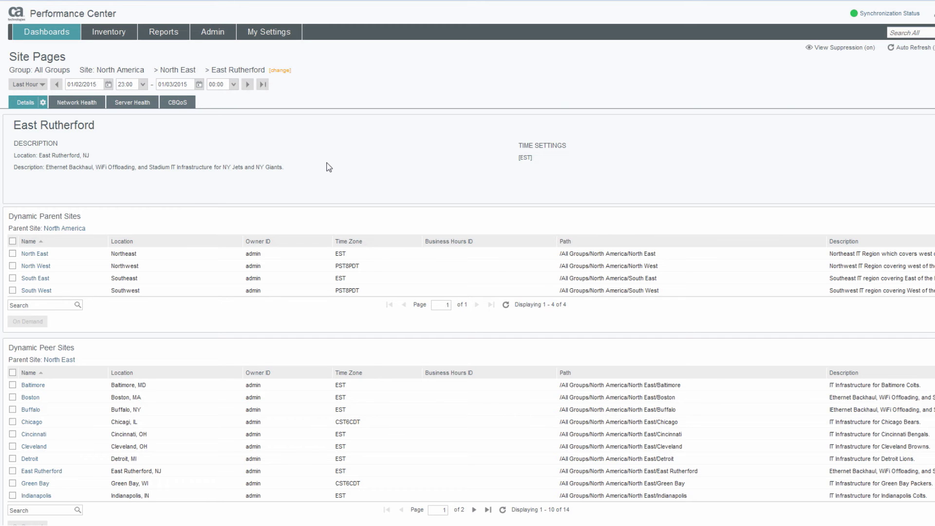
- Open the Collections page in the monitoring configuration of the lod-uimsmatda Data Aggregator
{"action": "left_click", "coordinate": [213, 31]}
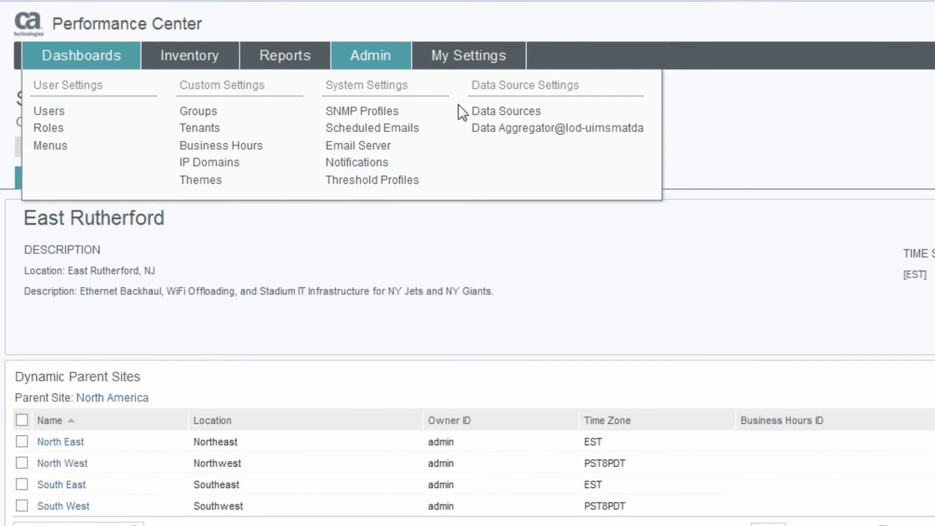
{"action": "left_click", "coordinate": [480, 128]}
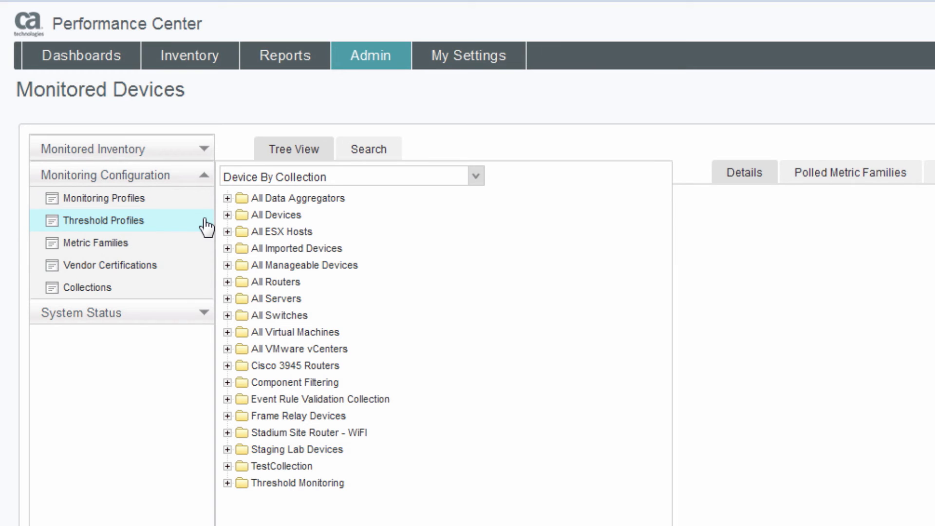
{"action": "left_click", "coordinate": [98, 290]}
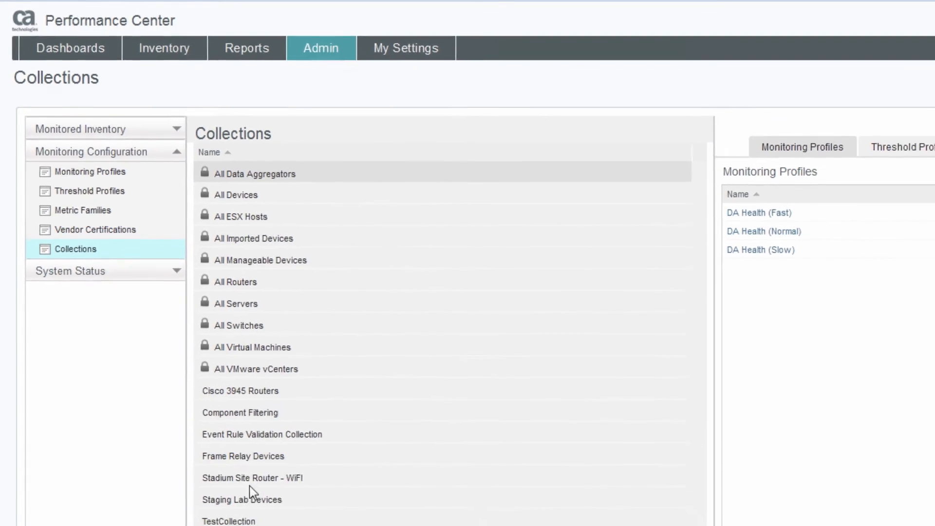
- Select TestCollection and open the management of its monitoring profiles
{"action": "left_click", "coordinate": [254, 523]}
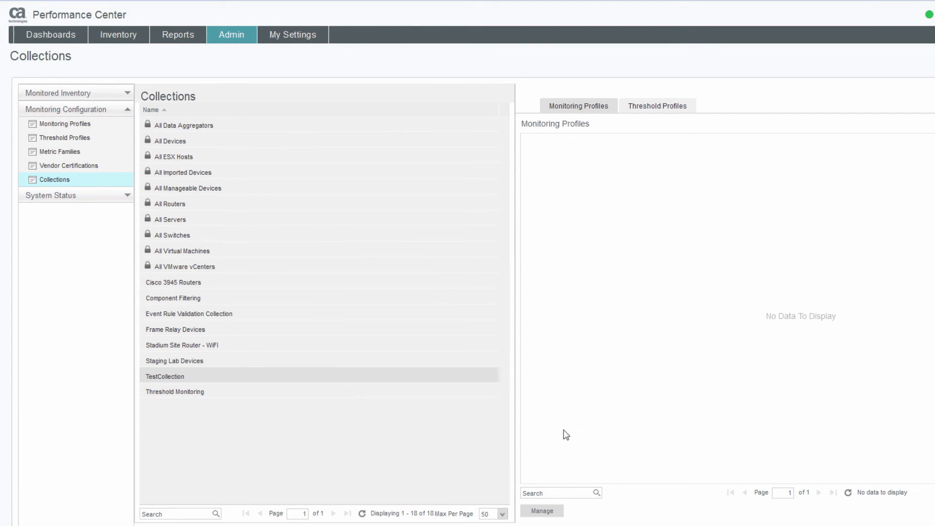
{"action": "left_click", "coordinate": [554, 514]}
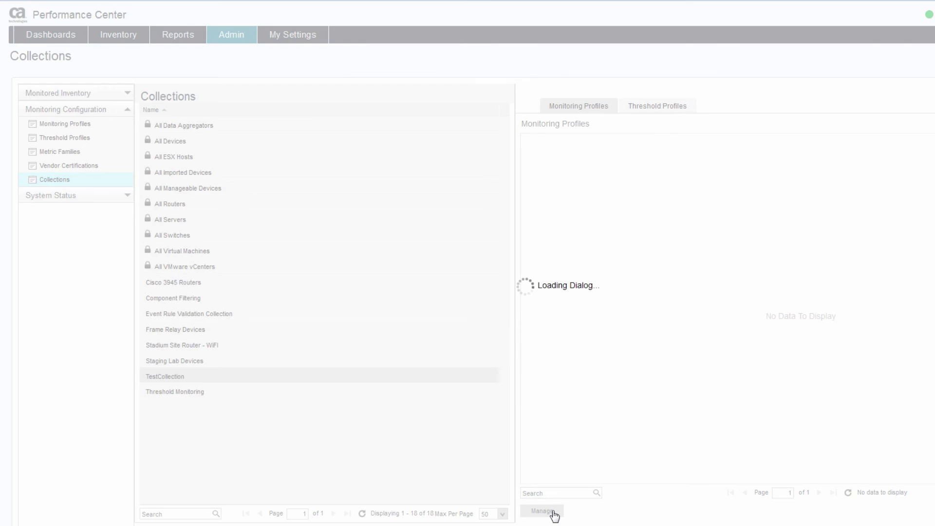